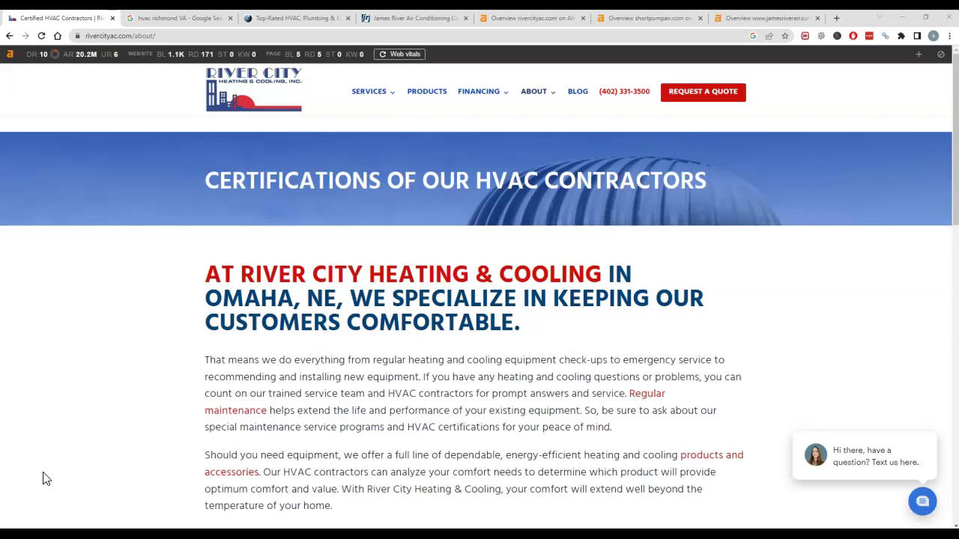
Step: Open the River City Heating & Cooling home page and review its content from the hero banner through About Us to Services
click(243, 105)
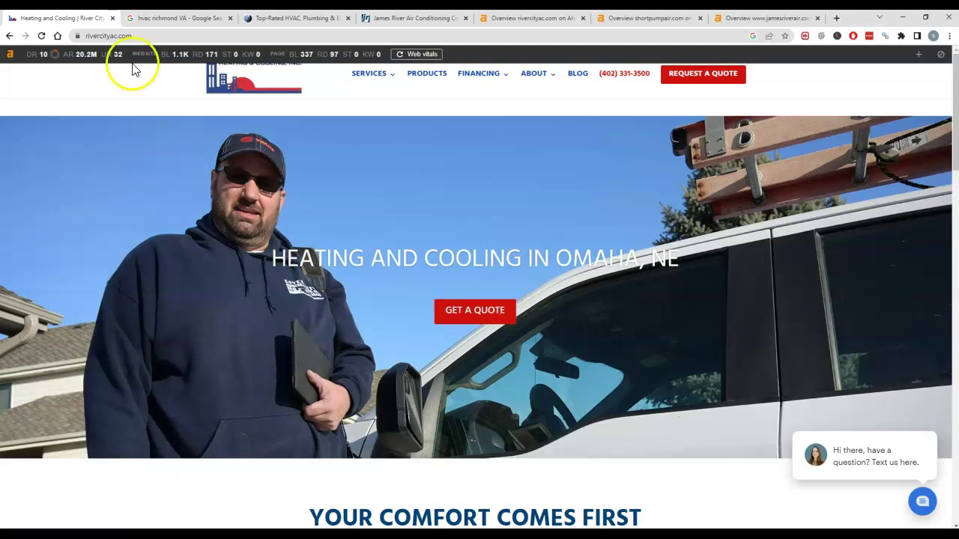
scroll(202, 267, down, 15)
scroll(202, 267, up, 15)
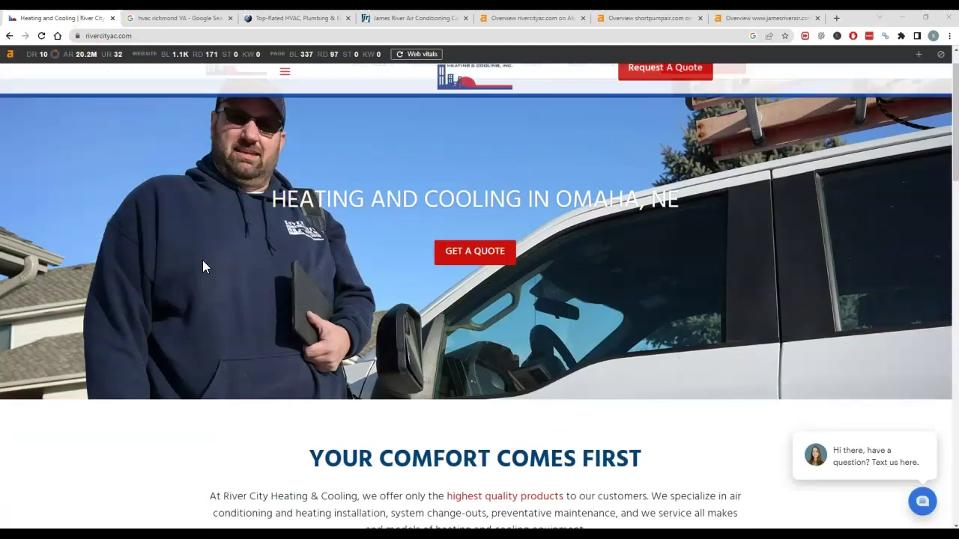
scroll(172, 188, down, 15)
scroll(289, 253, up, 10)
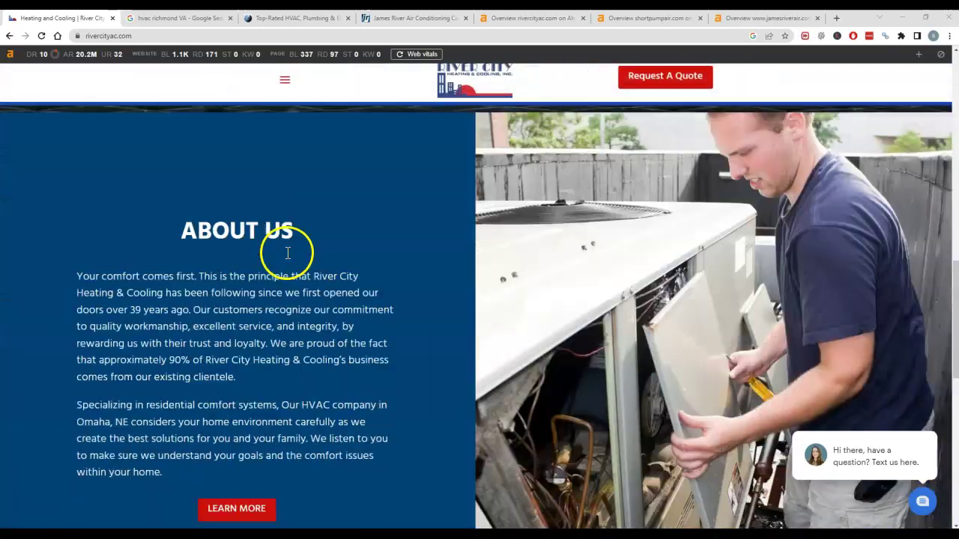
scroll(270, 263, down, 3)
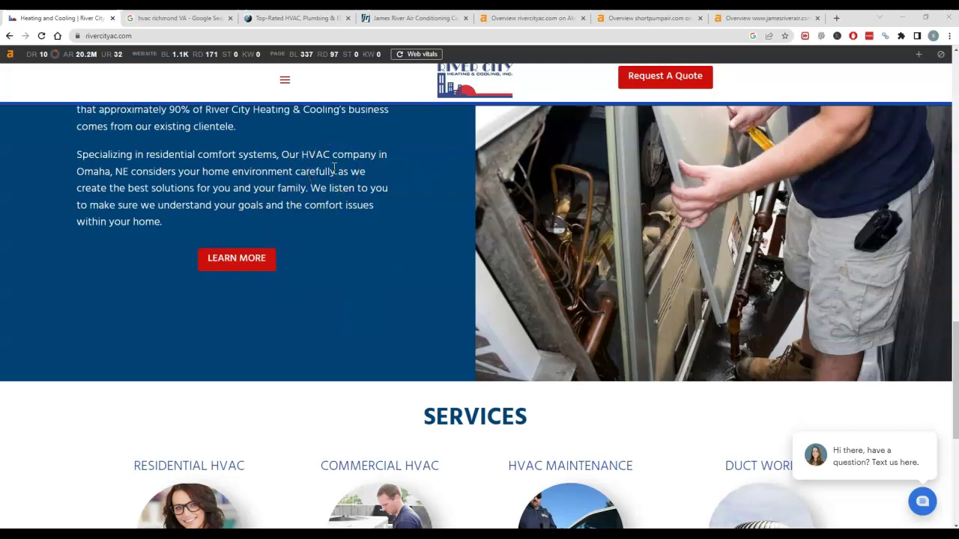
Step: Examine the Google results for "hvac richmond VA", from the ads and local business listings to the organic competitors
click(201, 18)
scroll(299, 242, up, 3)
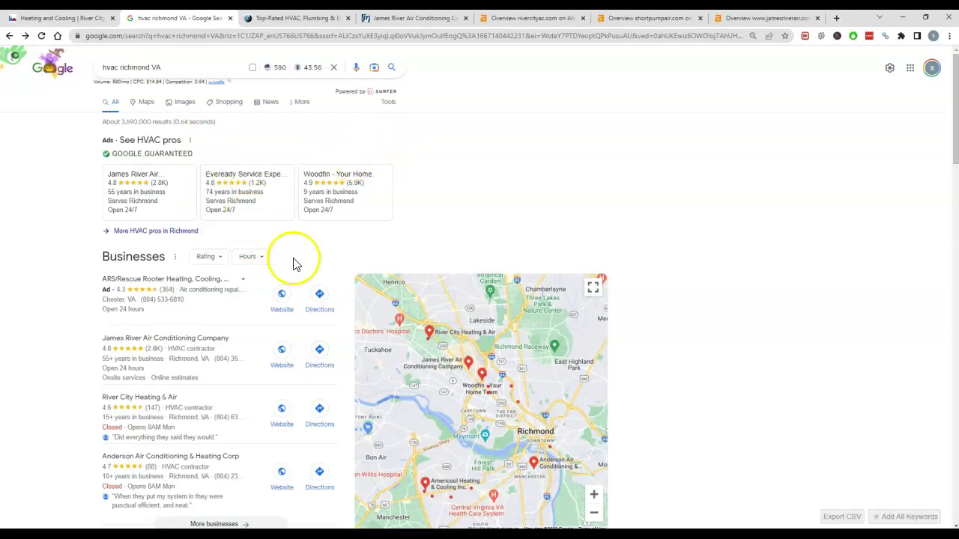
scroll(296, 314, down, 1)
scroll(298, 320, down, 1)
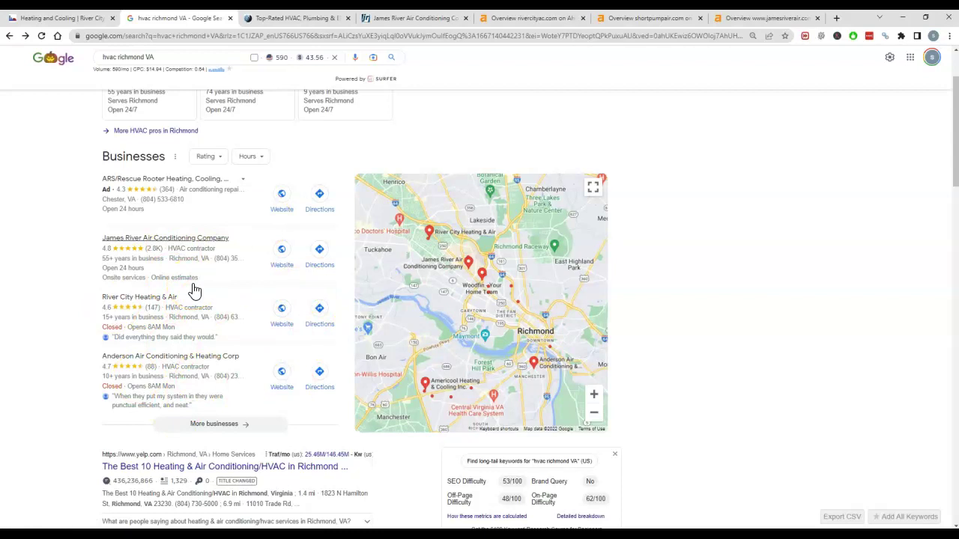
click(251, 324)
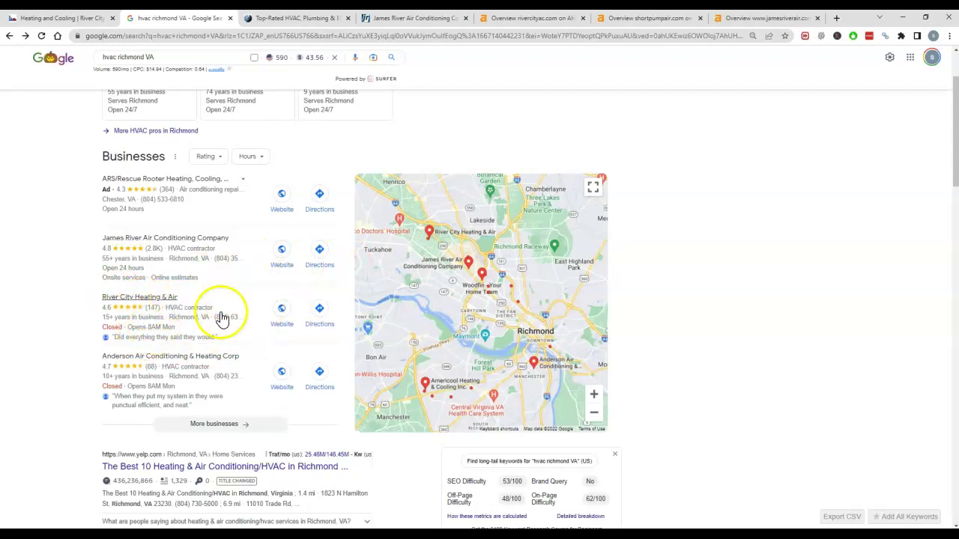
scroll(206, 330, down, 2)
scroll(211, 339, down, 3)
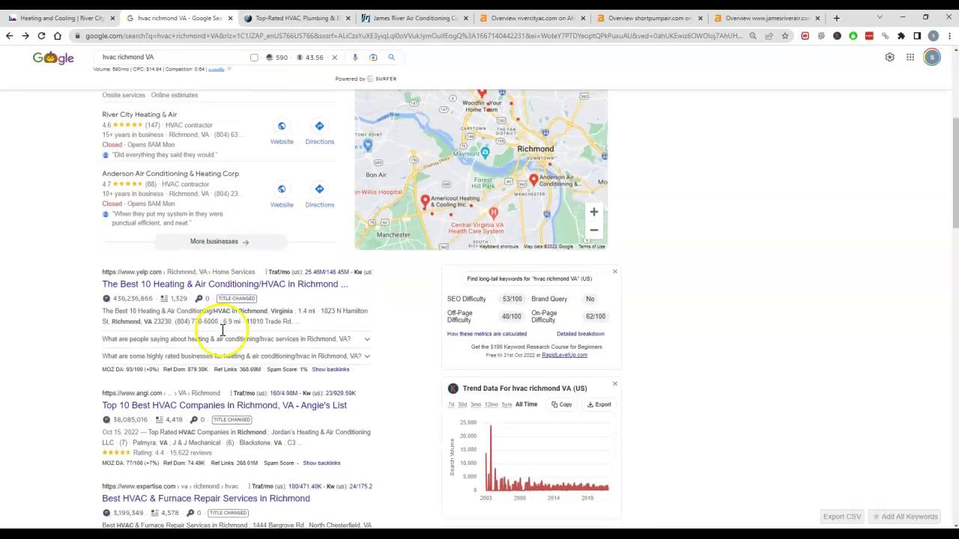
scroll(232, 375, down, 3)
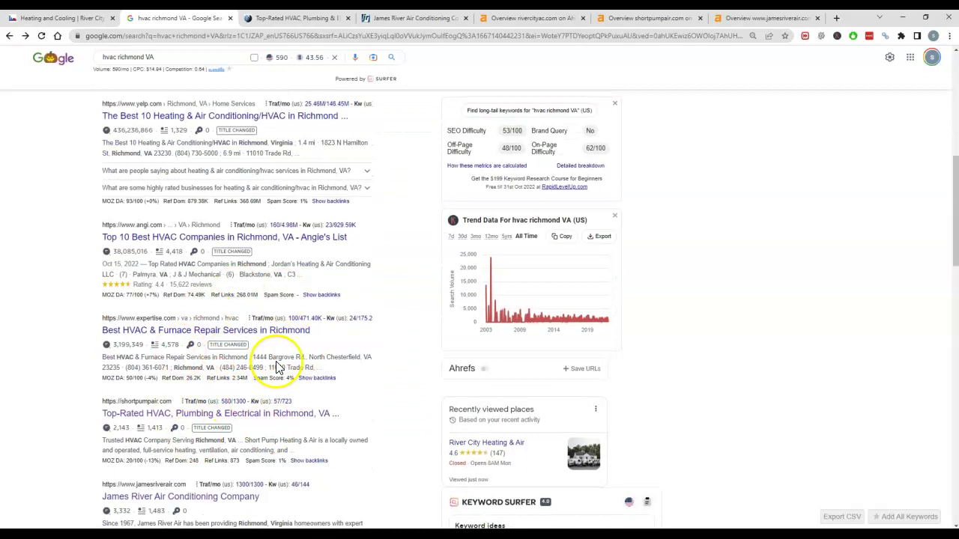
scroll(225, 397, down, 1)
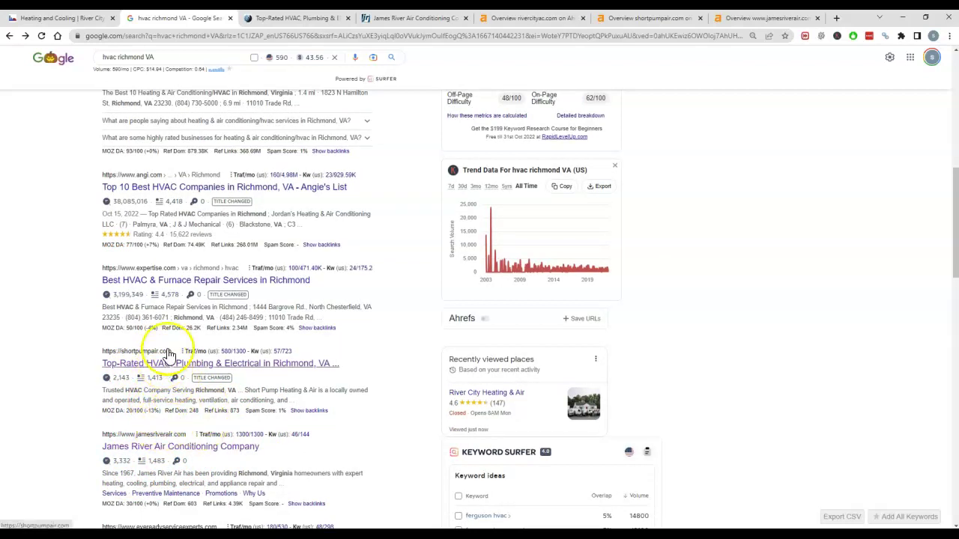
Step: Review the Short Pump Heating & Air home page, including its HVAC services, body text and reviews section
click(299, 18)
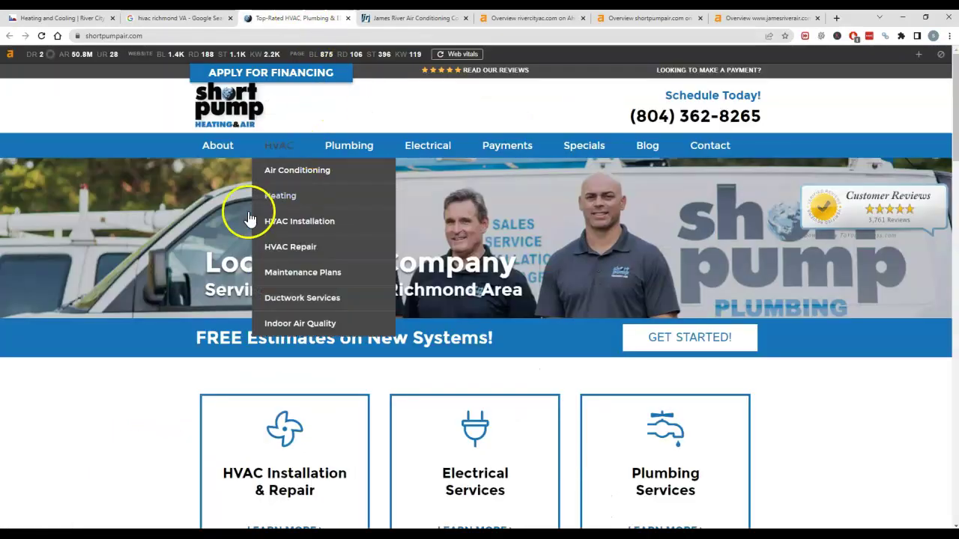
scroll(203, 298, down, 10)
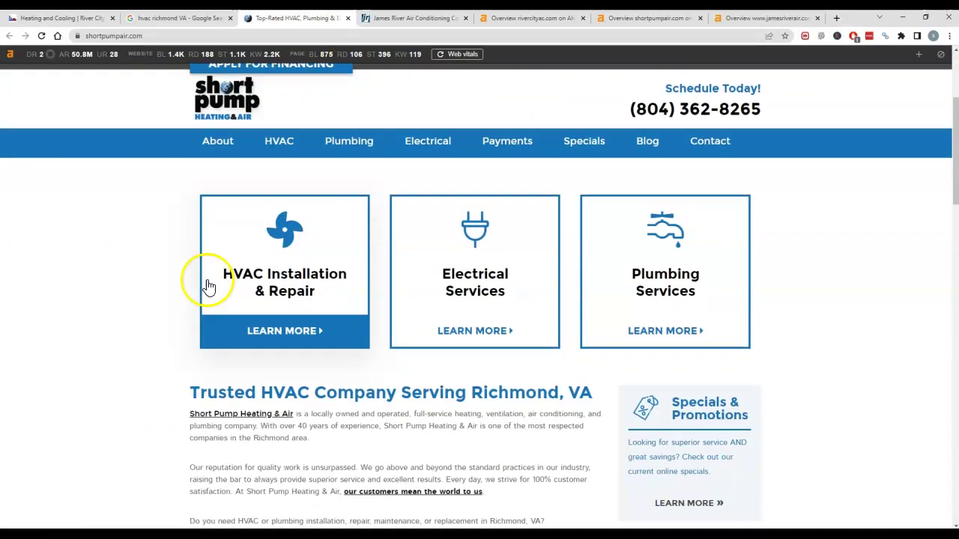
scroll(277, 248, down, 2)
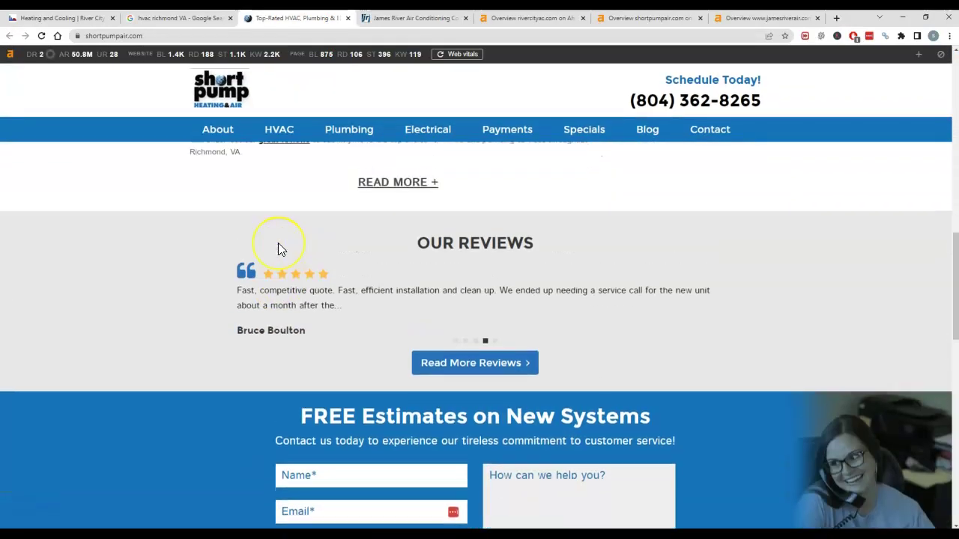
scroll(278, 248, up, 15)
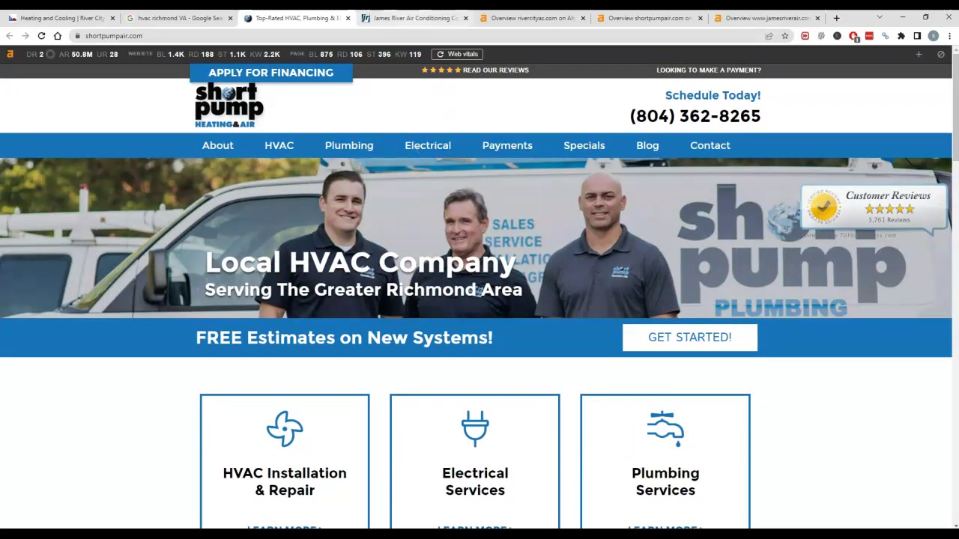
Step: Review the James River Air Conditioning home page, including its service options, service descriptions and footer links
click(412, 18)
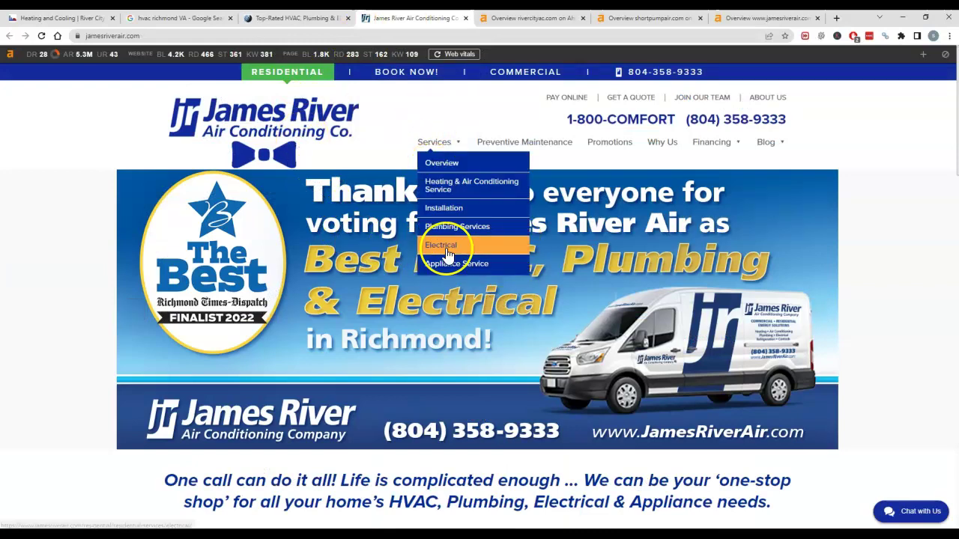
scroll(379, 324, down, 3)
scroll(378, 323, down, 12)
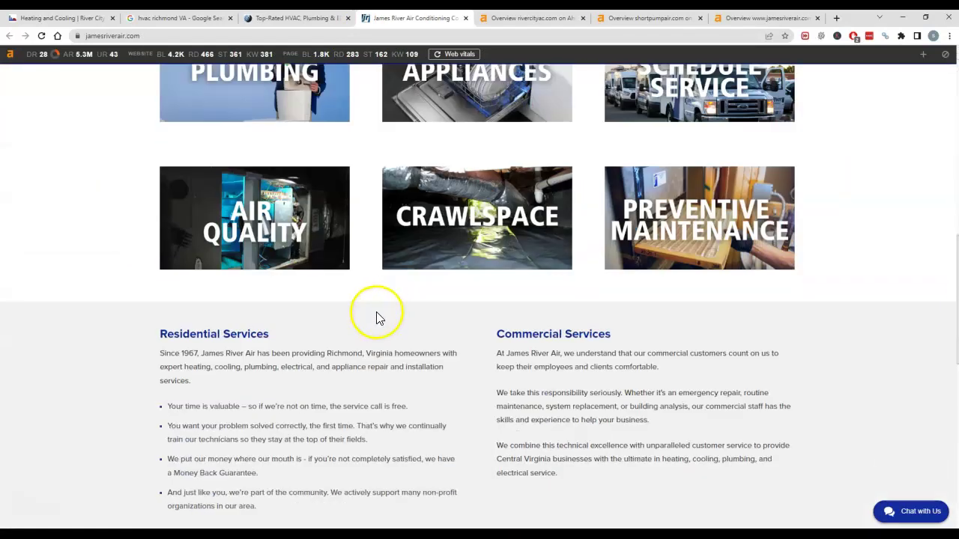
scroll(514, 272, up, 15)
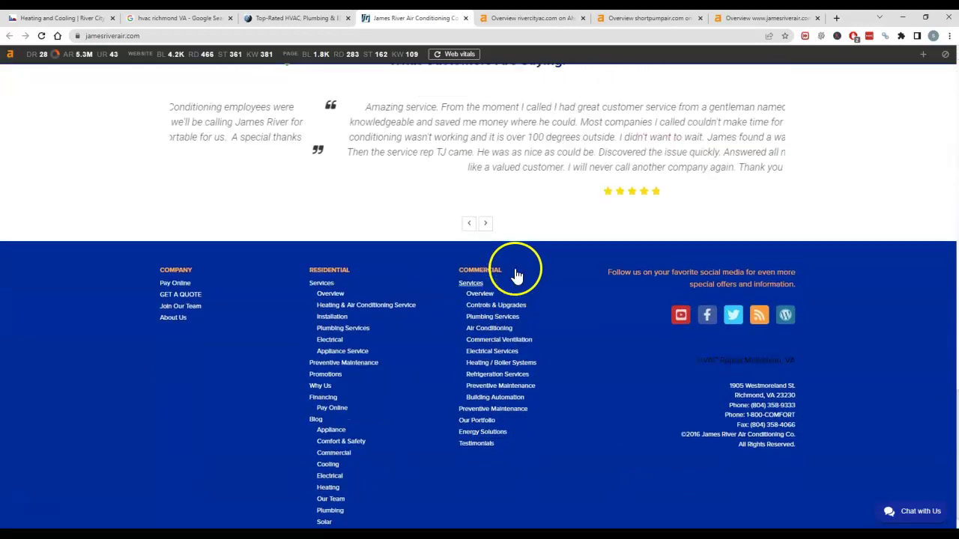
scroll(515, 268, up, 2)
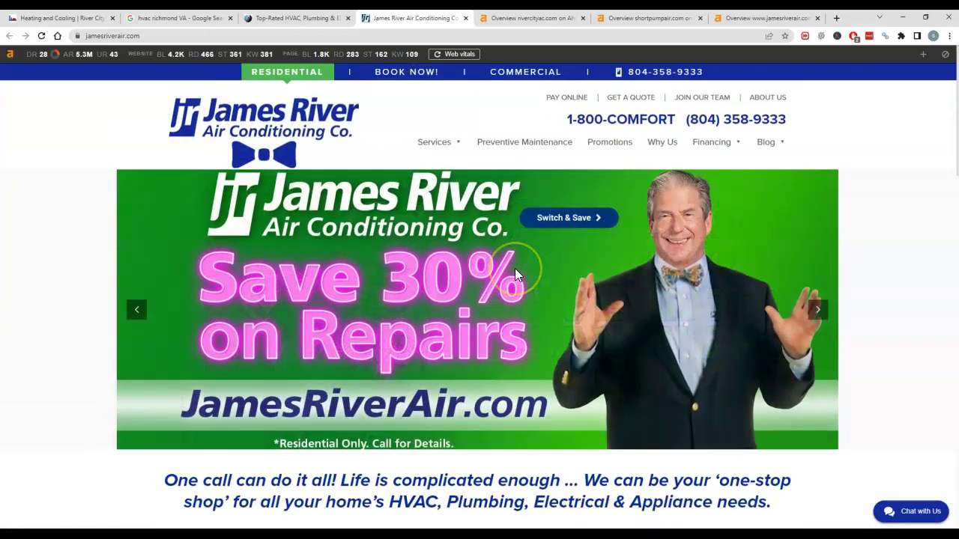
Step: Examine the referring domains and referring pages charts in the Ahrefs overview for rivercityac.com
click(532, 18)
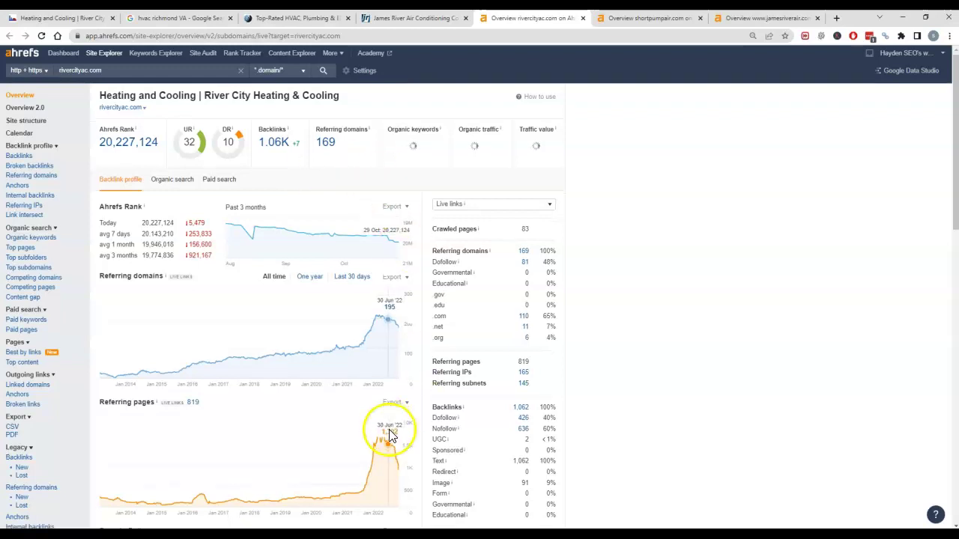
scroll(386, 428, down, 2)
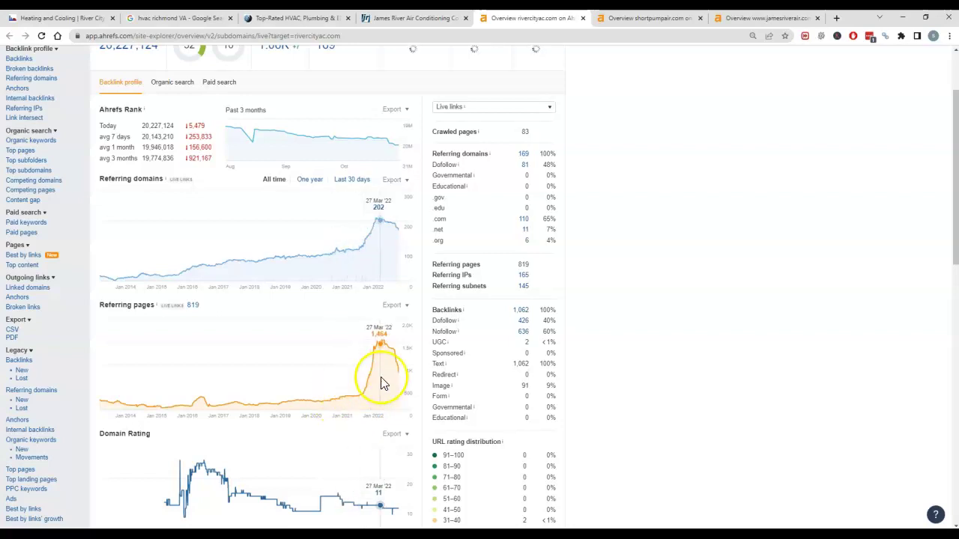
scroll(387, 229, up, 2)
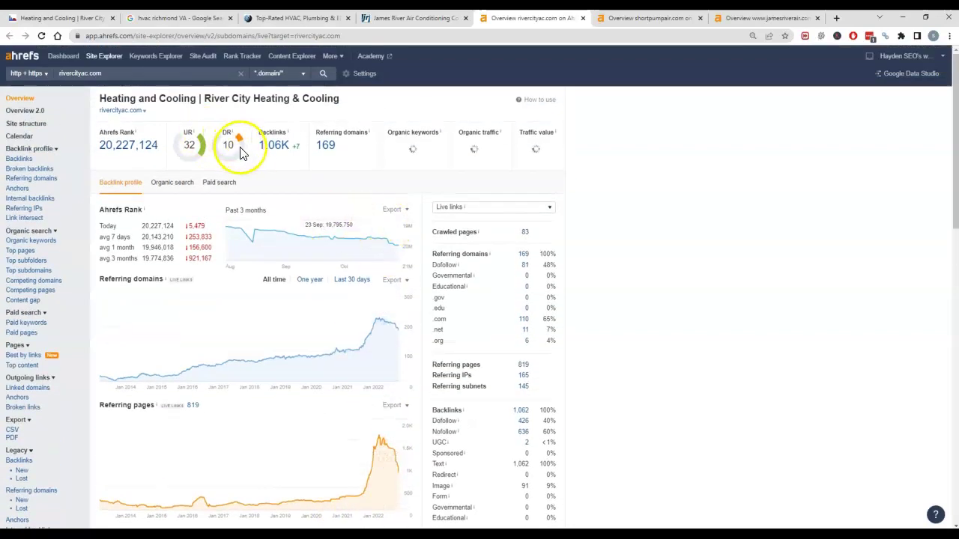
Step: Highlight the UR and DR scores for rivercityac.com to examine its link authority
drag(225, 154, 176, 149)
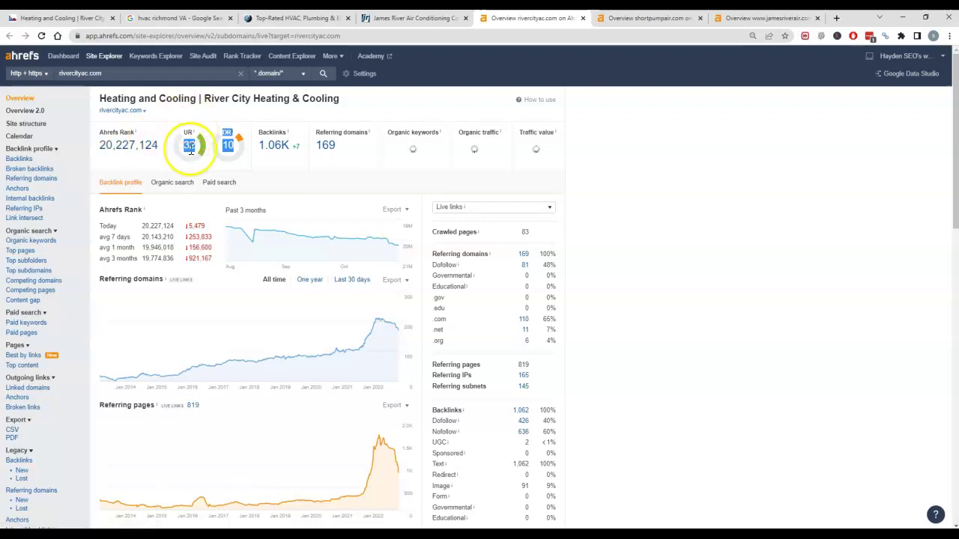
drag(187, 129, 198, 160)
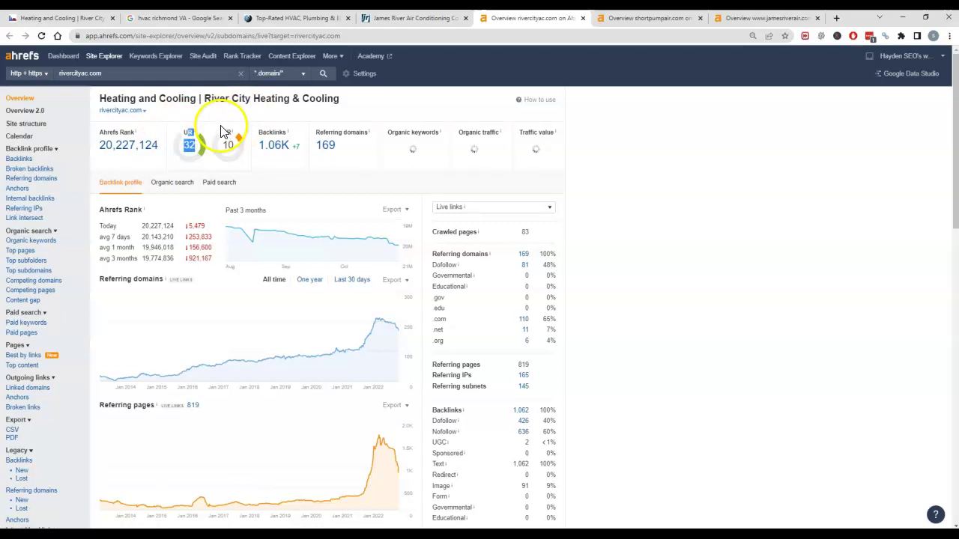
click(266, 132)
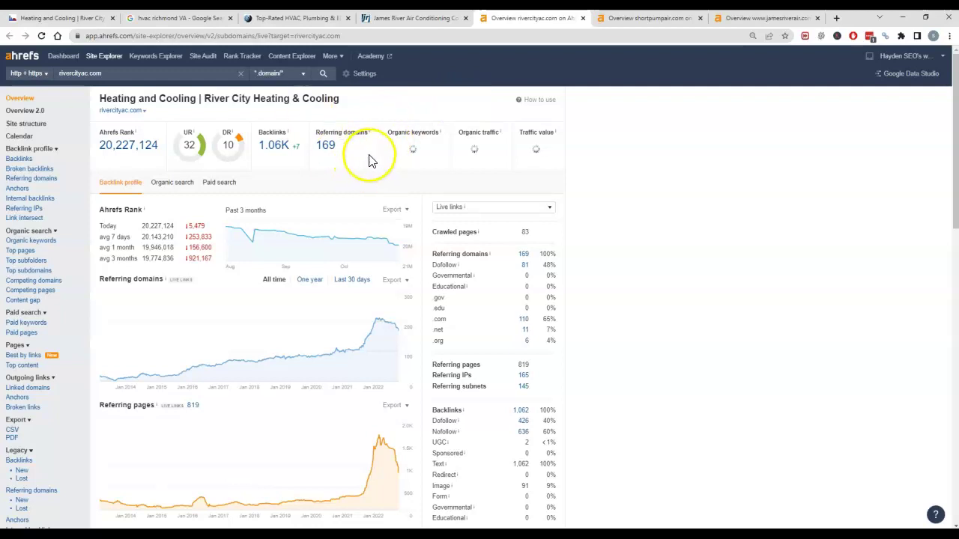
drag(245, 135, 187, 154)
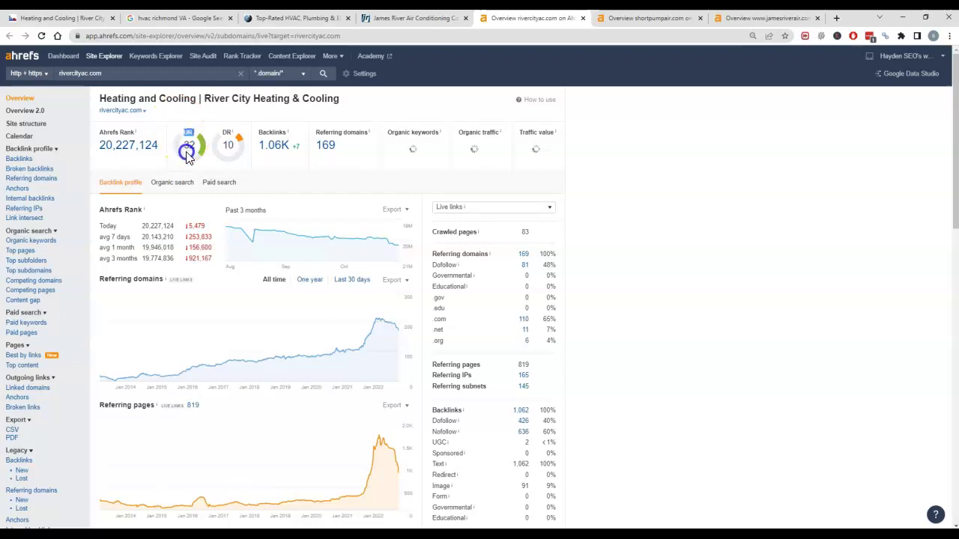
double_click(192, 147)
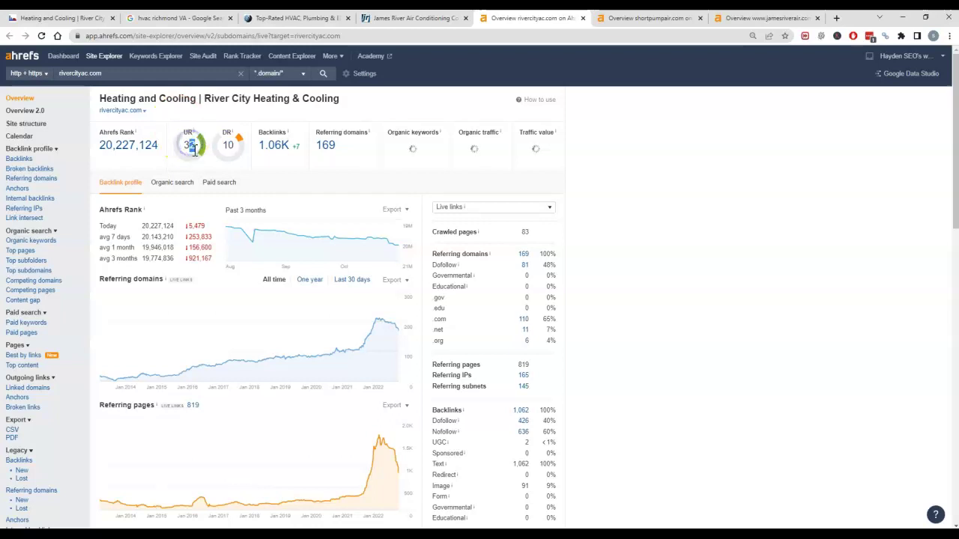
double_click(193, 150)
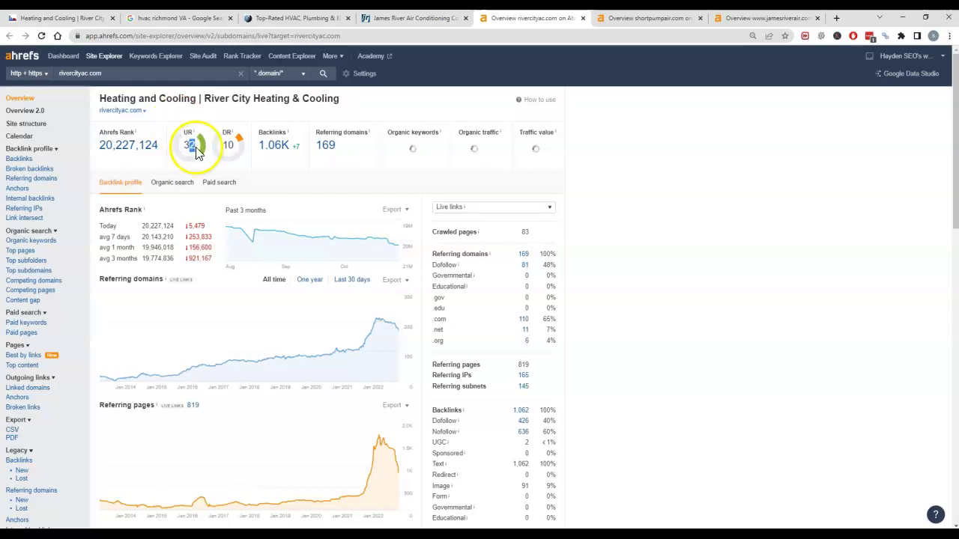
click(194, 147)
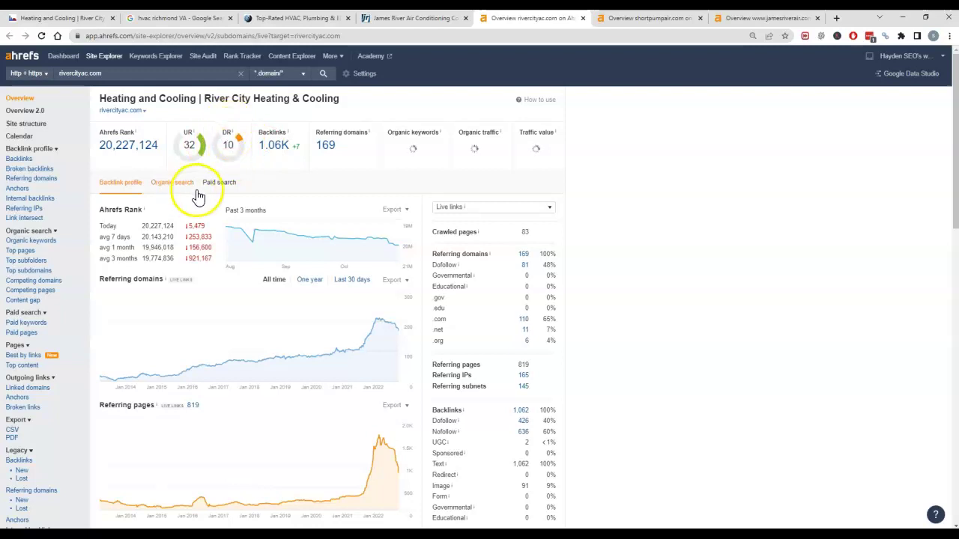
click(649, 20)
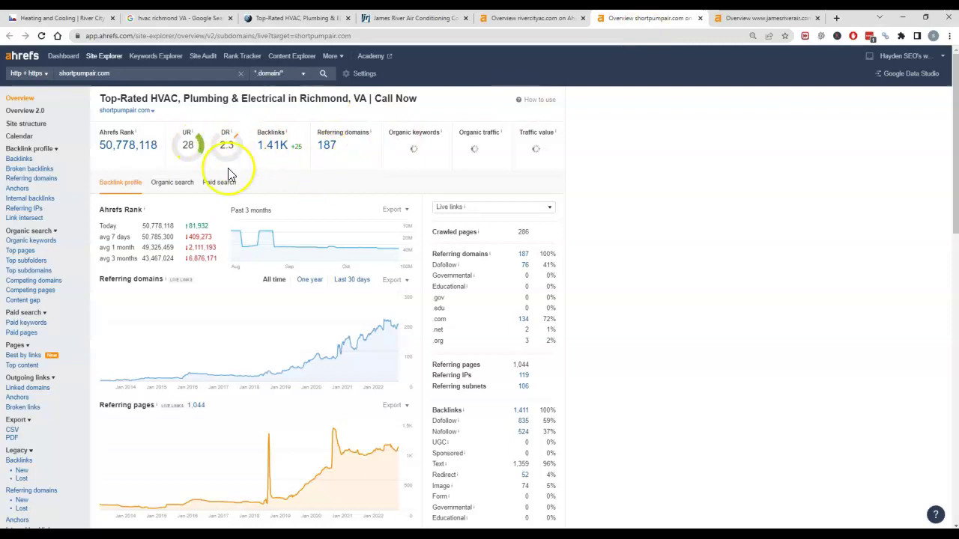
double_click(226, 145)
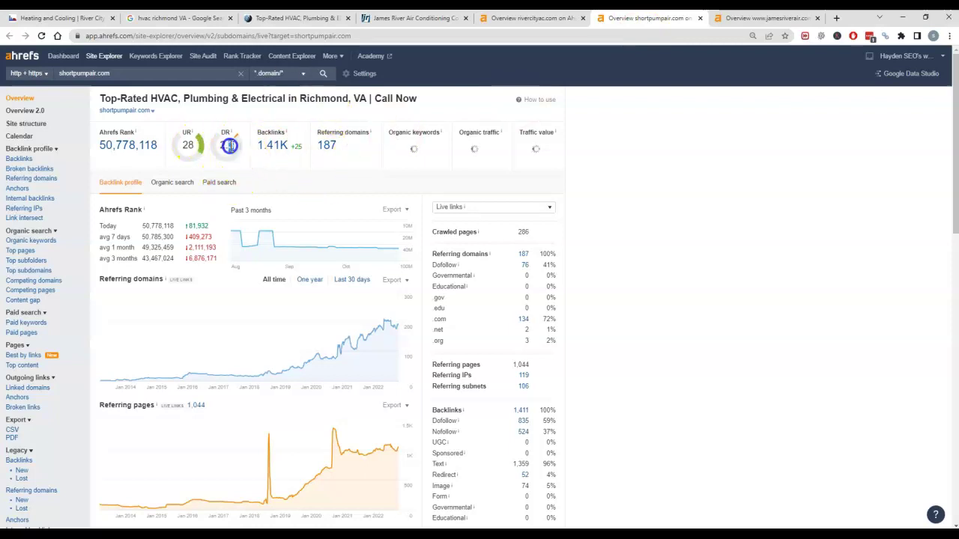
double_click(189, 145)
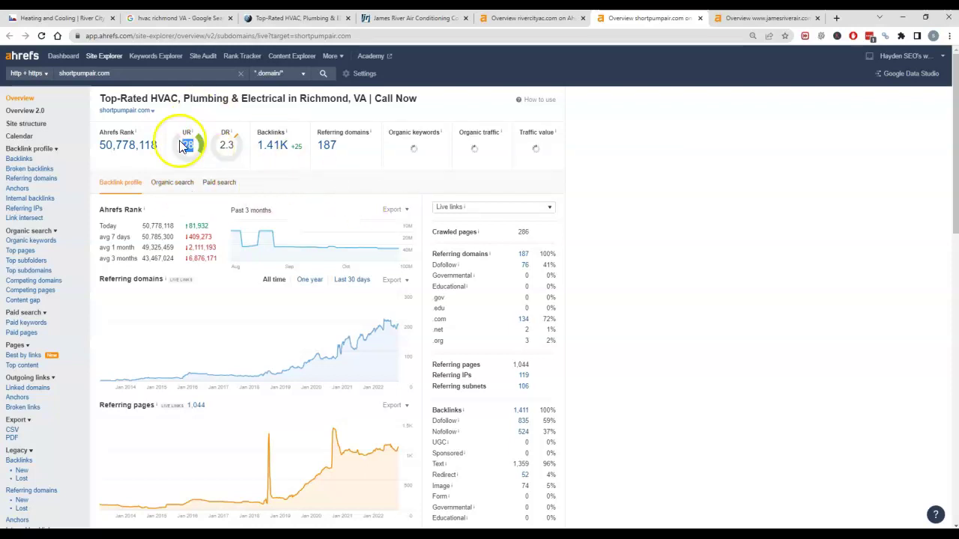
click(774, 19)
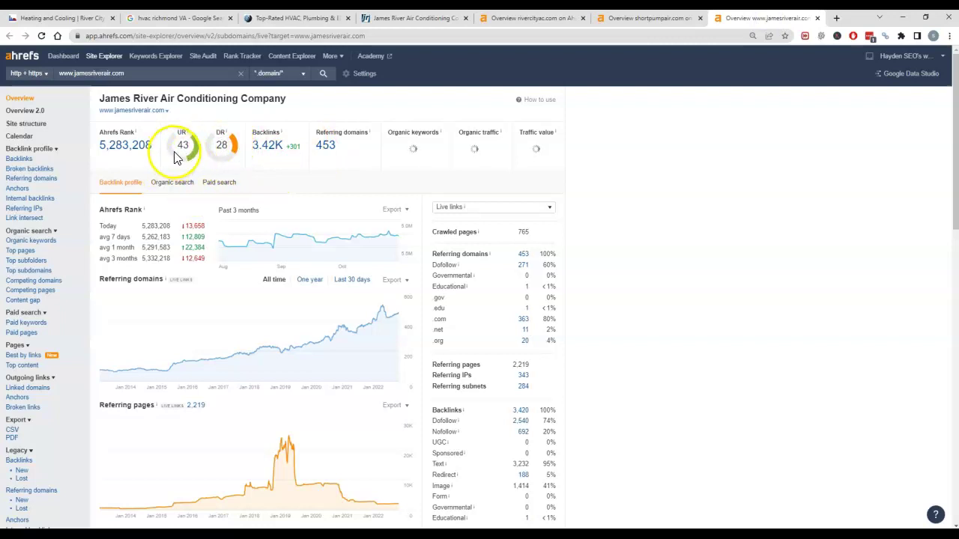
double_click(222, 145)
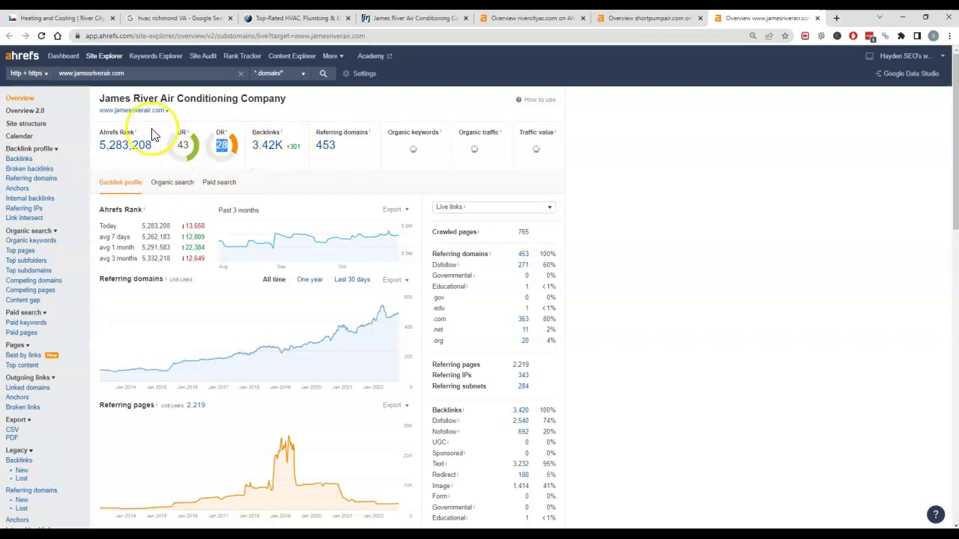
Step: Return to the River City home page and display the service categories offered in its site navigation
key(ctrl+1)
scroll(422, 371, up, 15)
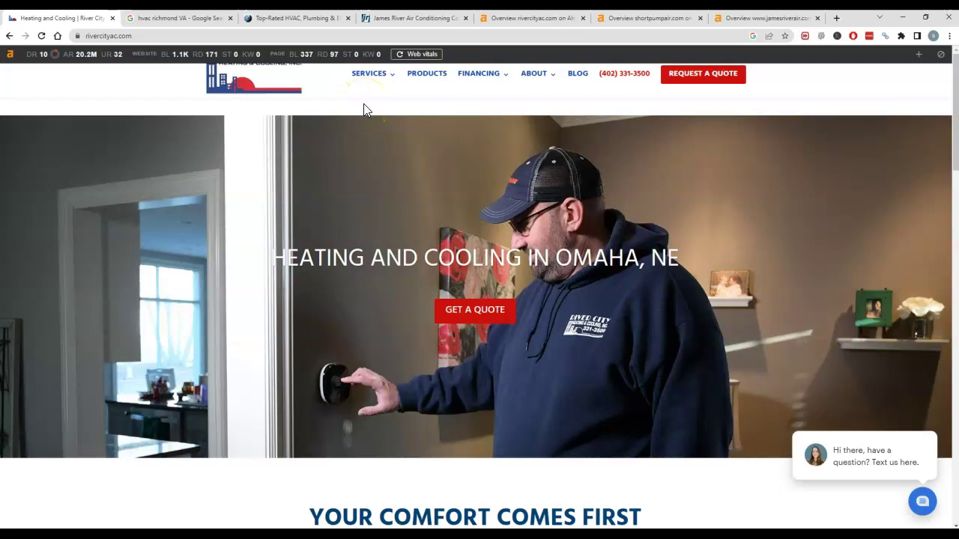
mouse_move(360, 86)
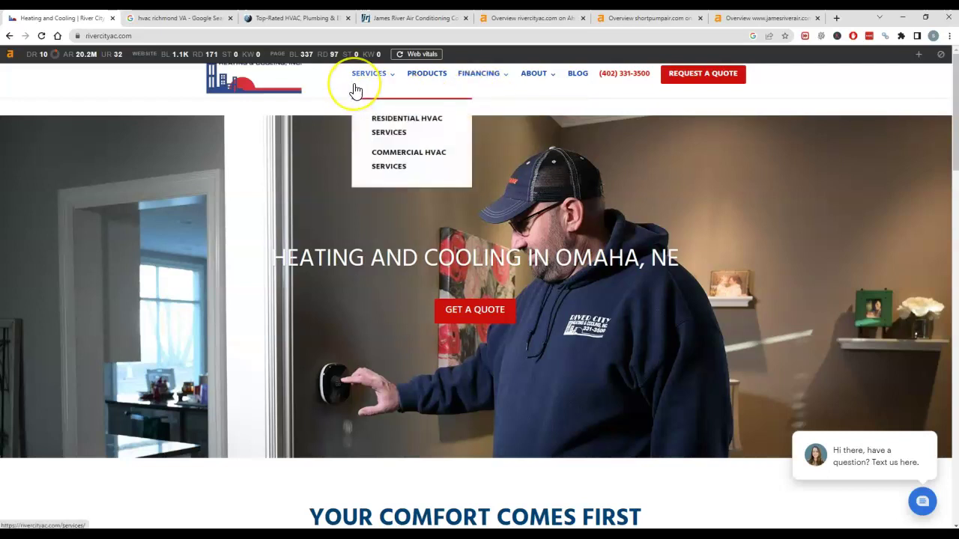